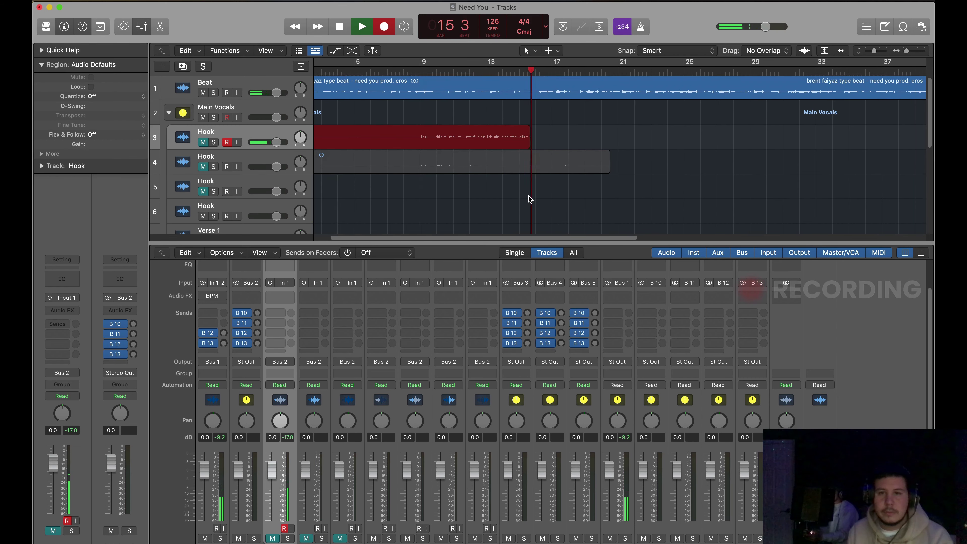
- Hide the inspector and show the mixer below the tracks while recording the Hook take
{"action": "key", "text": "i"}
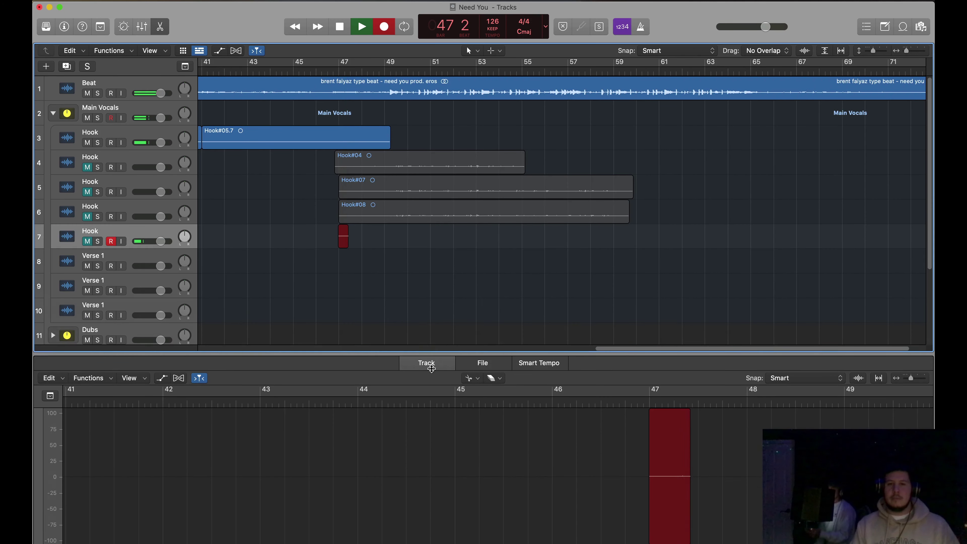
{"action": "left_click_drag", "start_coordinate": [431, 368], "coordinate": [431, 387]}
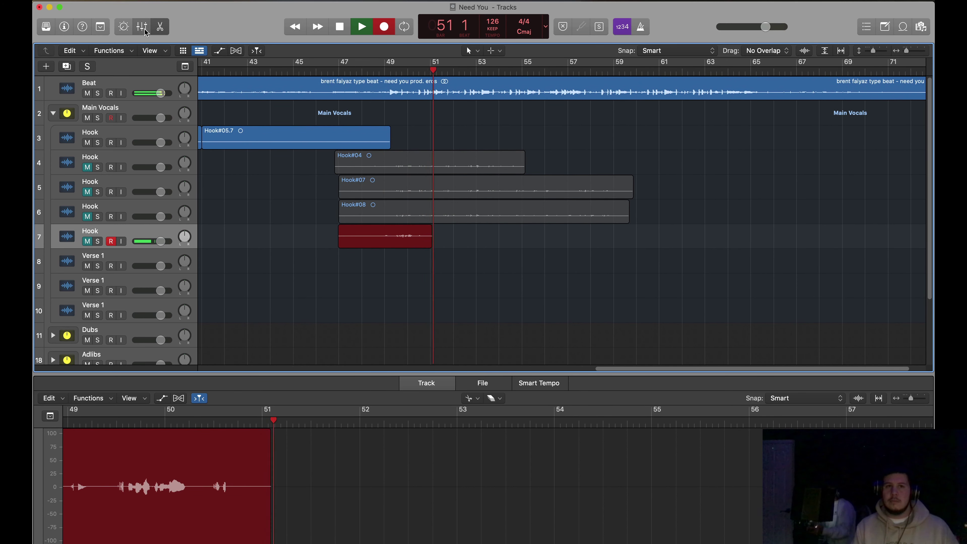
{"action": "key", "text": "x"}
{"action": "scroll", "coordinate": [386, 215], "scroll_direction": "down", "scroll_amount": 4}
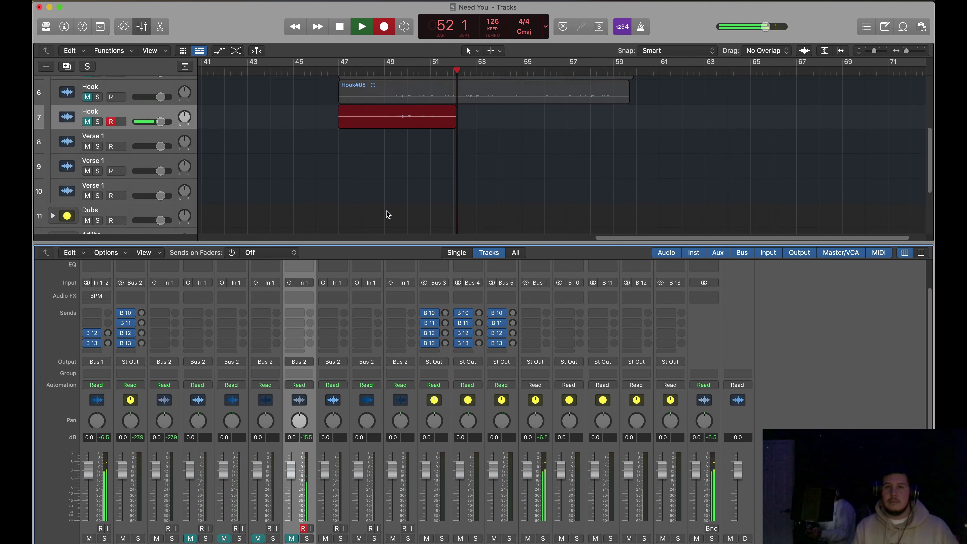
{"action": "scroll", "coordinate": [386, 214], "scroll_direction": "up", "scroll_amount": 4}
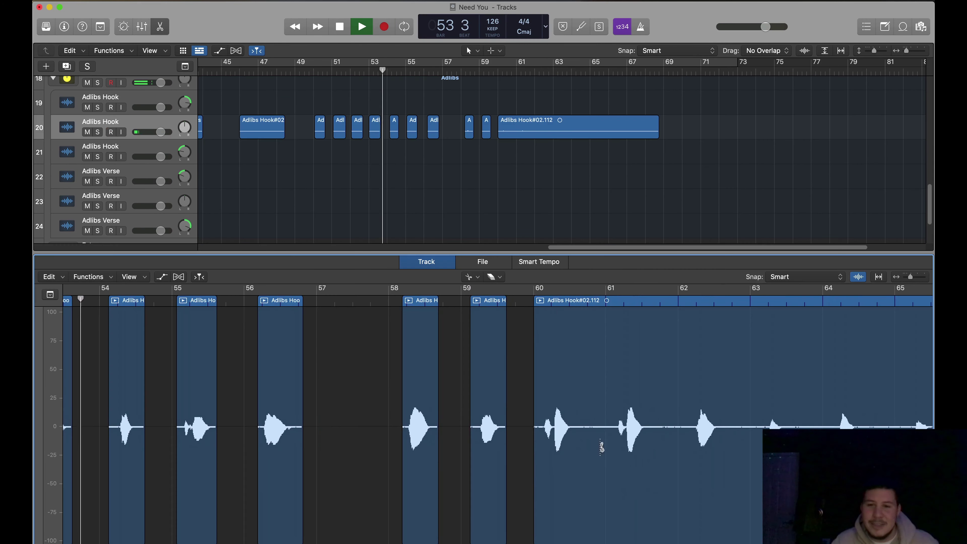
- Split the Adlibs Hook recording around the ad-libs at bars 60, 61 and 62, removing the silent gaps between them
{"action": "left_click", "coordinate": [574, 442]}
{"action": "left_click", "coordinate": [611, 438]}
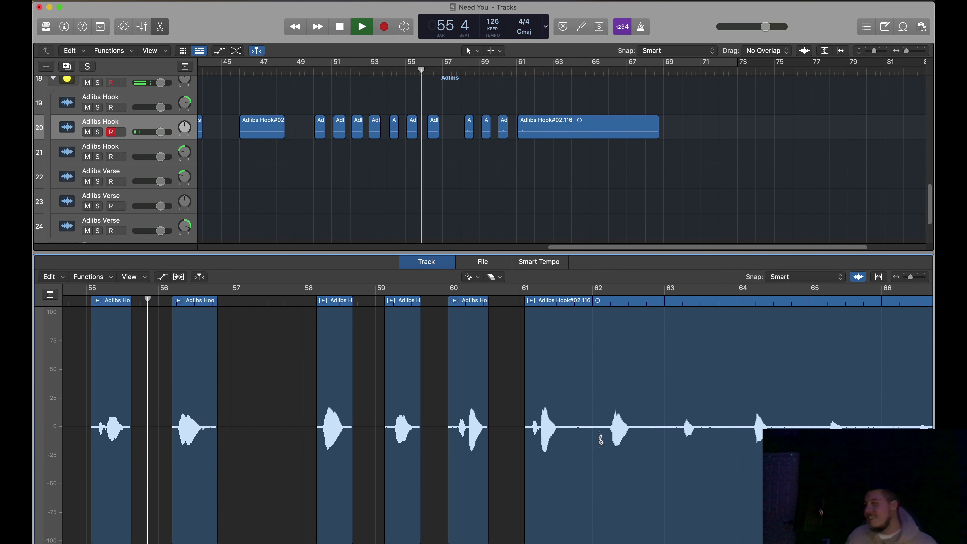
{"action": "left_click", "coordinate": [590, 438]}
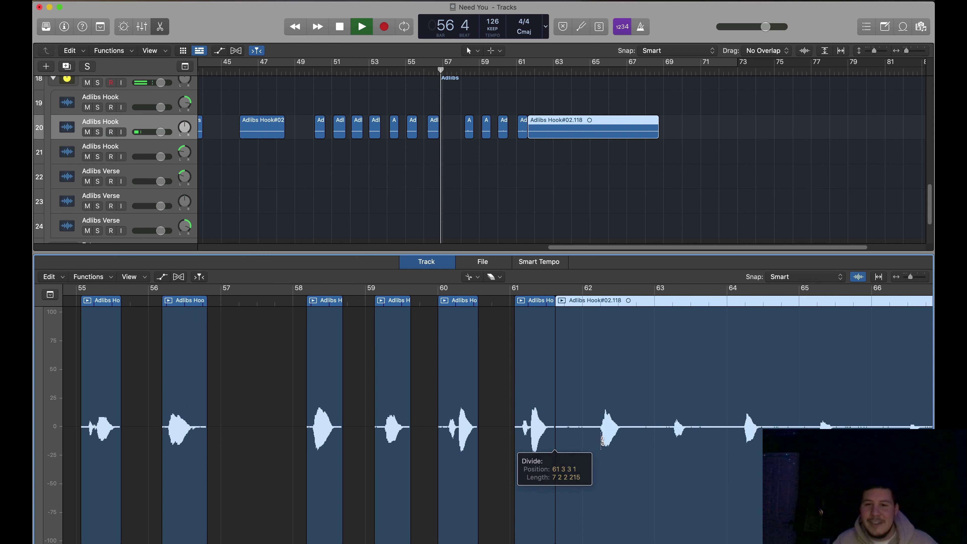
{"action": "left_click", "coordinate": [632, 445]}
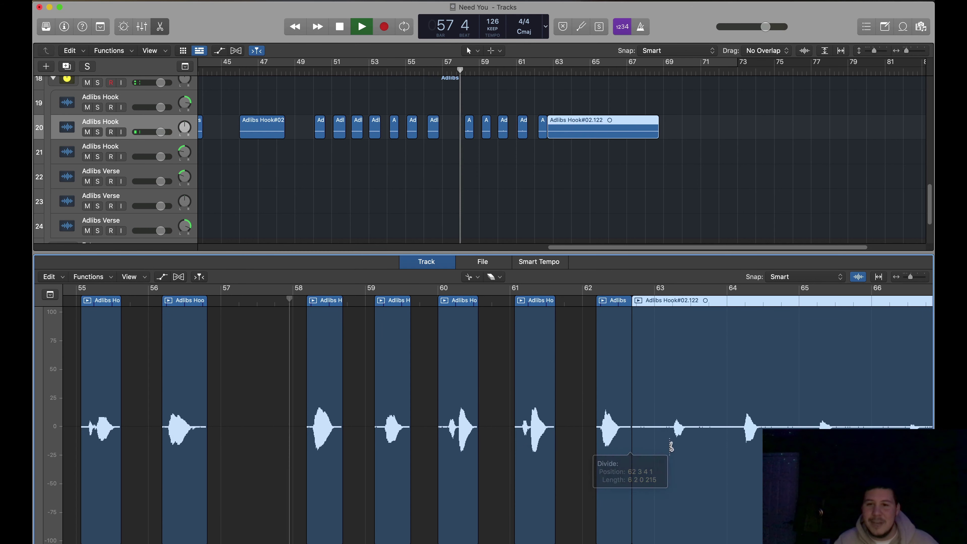
- Isolate the bar 63 ad-lib by splitting at 63 3 4 1 and deleting the silence on both sides of it
{"action": "left_click", "coordinate": [669, 444]}
{"action": "left_click", "coordinate": [655, 444]}
{"action": "left_click", "coordinate": [656, 444], "text": "super"}
{"action": "left_click", "coordinate": [650, 445], "text": "super"}
{"action": "left_click", "coordinate": [704, 449]}
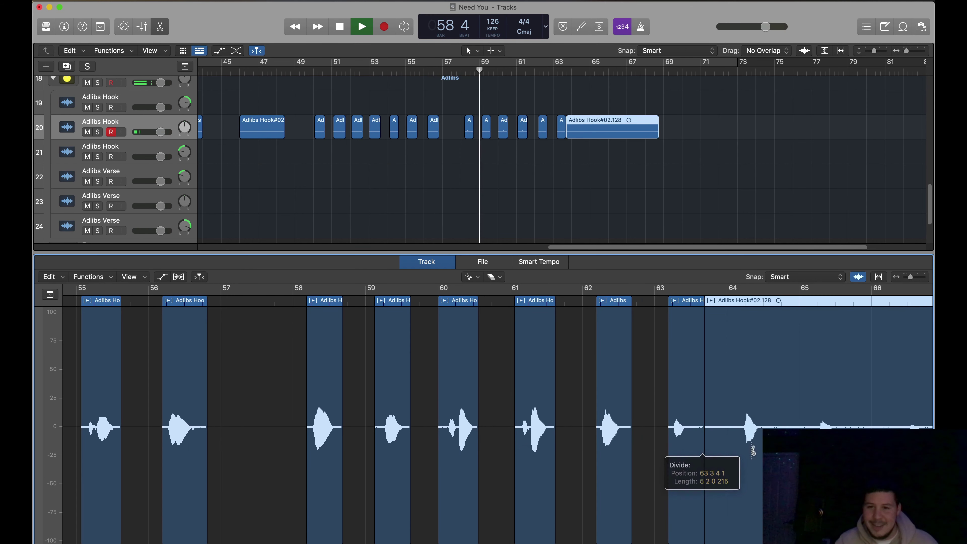
{"action": "left_click", "coordinate": [736, 447]}
{"action": "left_click", "coordinate": [719, 454], "text": "super"}
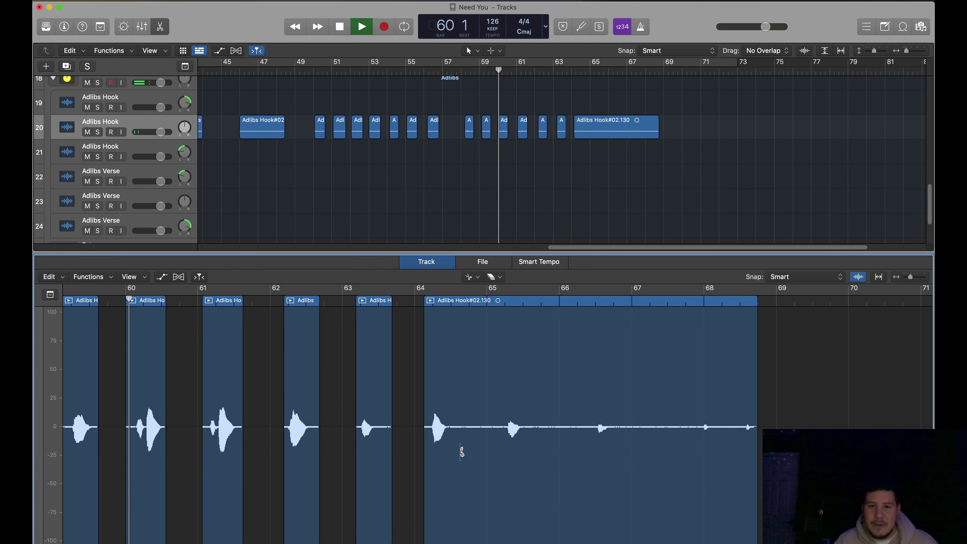
- Isolate the ad-libs at bars 64 and 65, deleting the silence between them and splitting after the second at 65 4 1 1
{"action": "left_click", "coordinate": [452, 449]}
{"action": "left_click", "coordinate": [500, 444]}
{"action": "left_click", "coordinate": [478, 446], "text": "super"}
{"action": "left_click", "coordinate": [541, 447]}
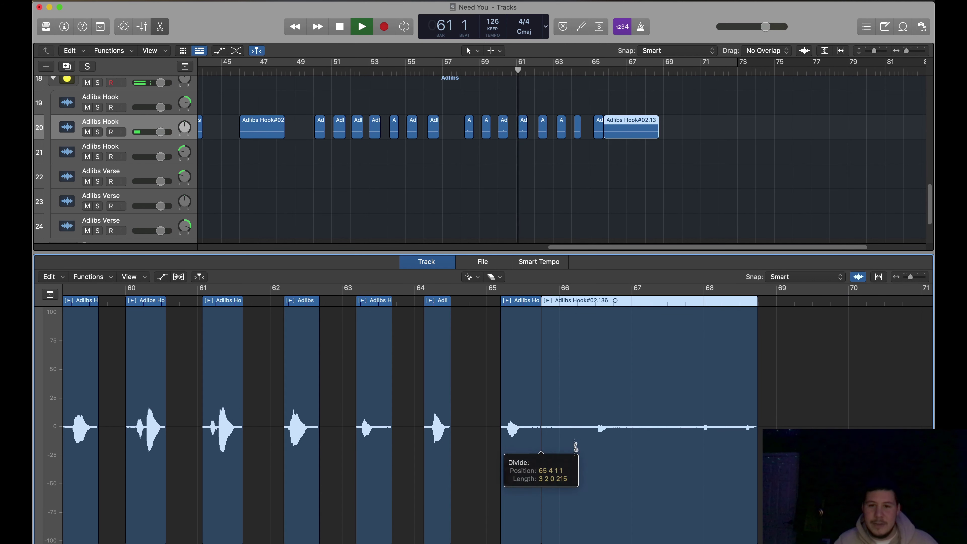
- Isolate the bar 66 ad-lib, split before the final ad-libs at 67 4 2 1, and delete the silent gaps
{"action": "left_click", "coordinate": [591, 444]}
{"action": "left_click", "coordinate": [571, 446], "text": "super"}
{"action": "left_click", "coordinate": [637, 449]}
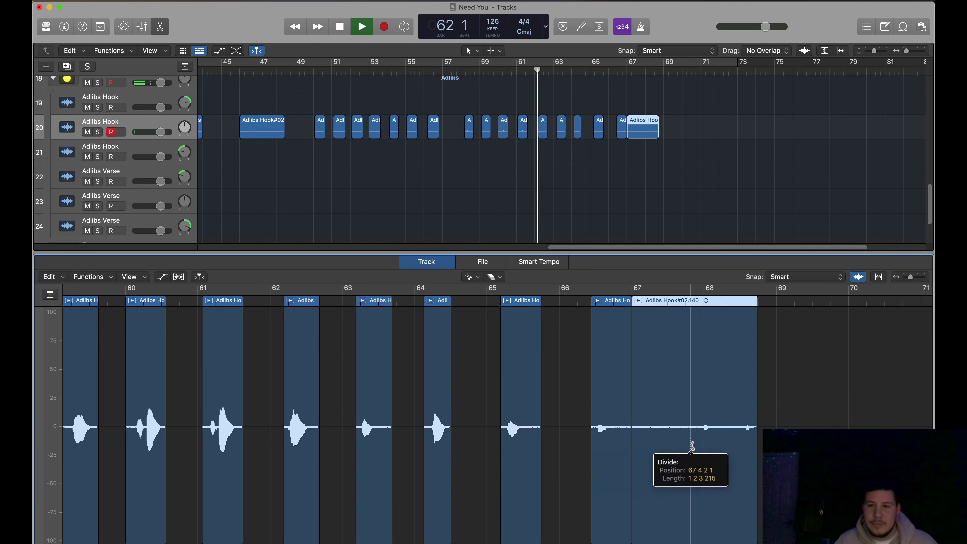
{"action": "left_click", "coordinate": [691, 447]}
{"action": "left_click", "coordinate": [671, 447], "text": "super"}
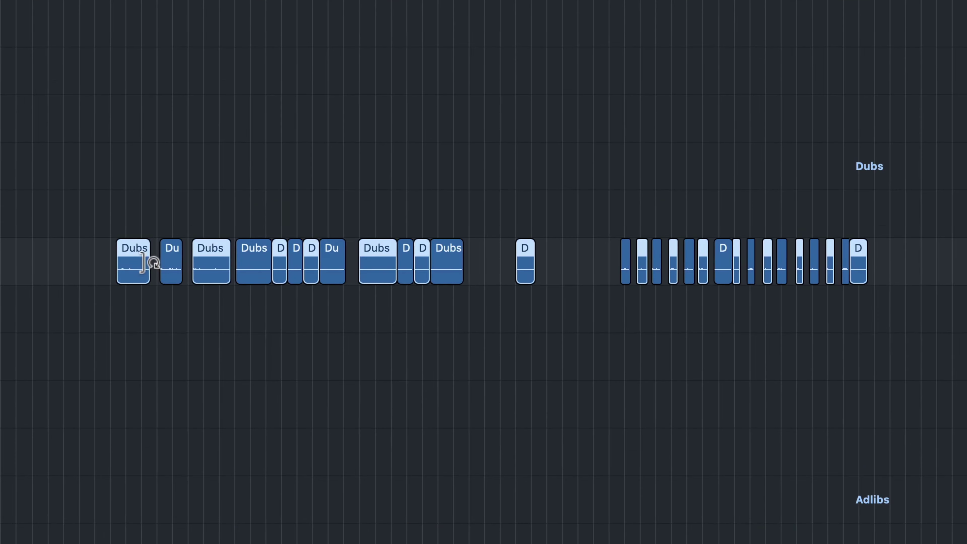
- Move the alternating Dubs regions and the alternating Adlibs regions onto neighbouring tracks
{"action": "left_click_drag", "start_coordinate": [131, 256], "coordinate": [134, 231]}
{"action": "left_click_drag", "start_coordinate": [60, 281], "coordinate": [929, 246]}
{"action": "left_click_drag", "start_coordinate": [445, 287], "coordinate": [446, 318]}
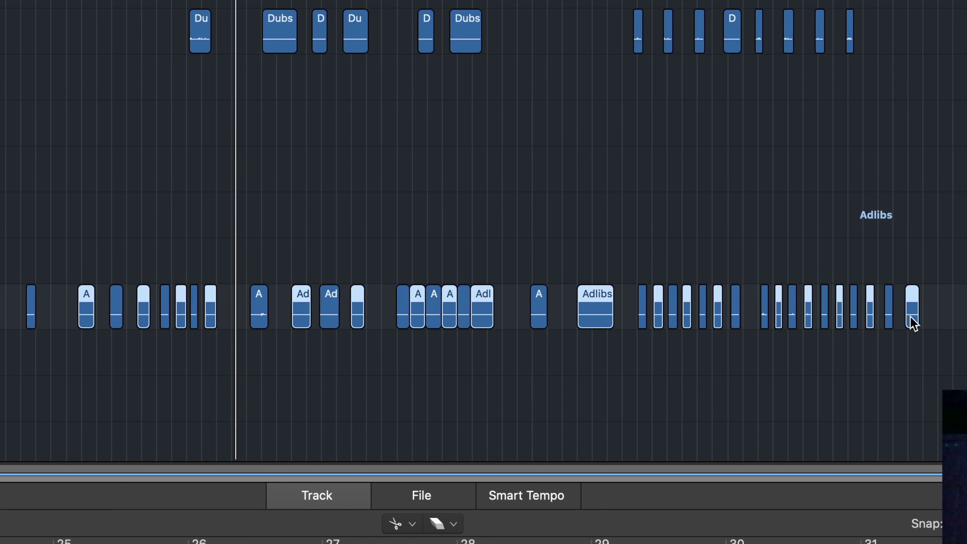
{"action": "left_click_drag", "start_coordinate": [909, 314], "coordinate": [117, 277]}
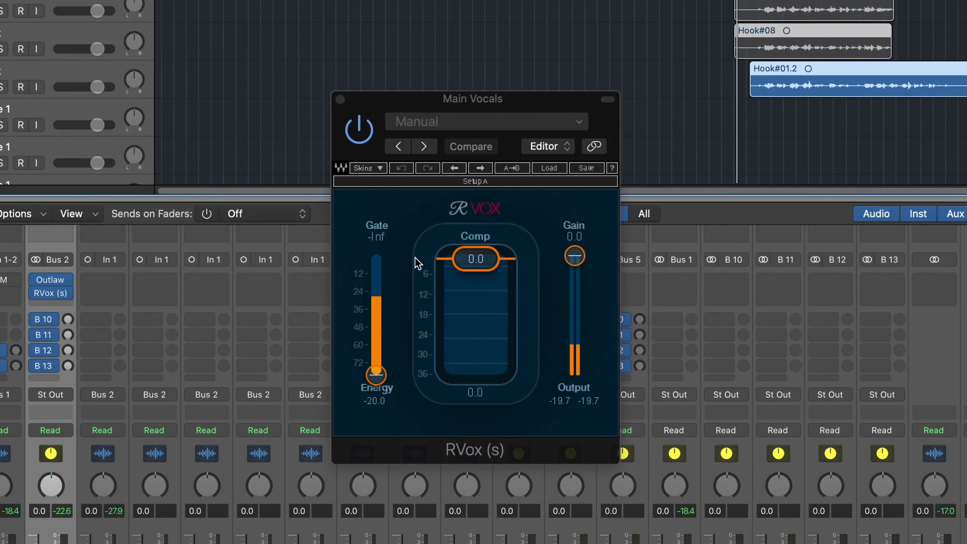
- Set the RVox compression on Main Vocals to -4.0 while auditioning the hook, and close the plug-in
{"action": "left_click_drag", "start_coordinate": [475, 259], "coordinate": [476, 301]}
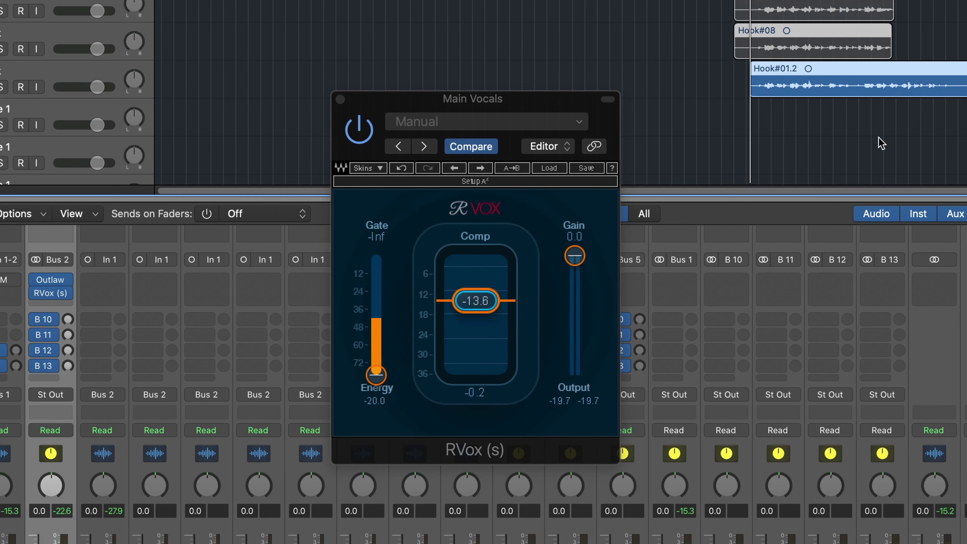
{"action": "double_click", "coordinate": [860, 89]}
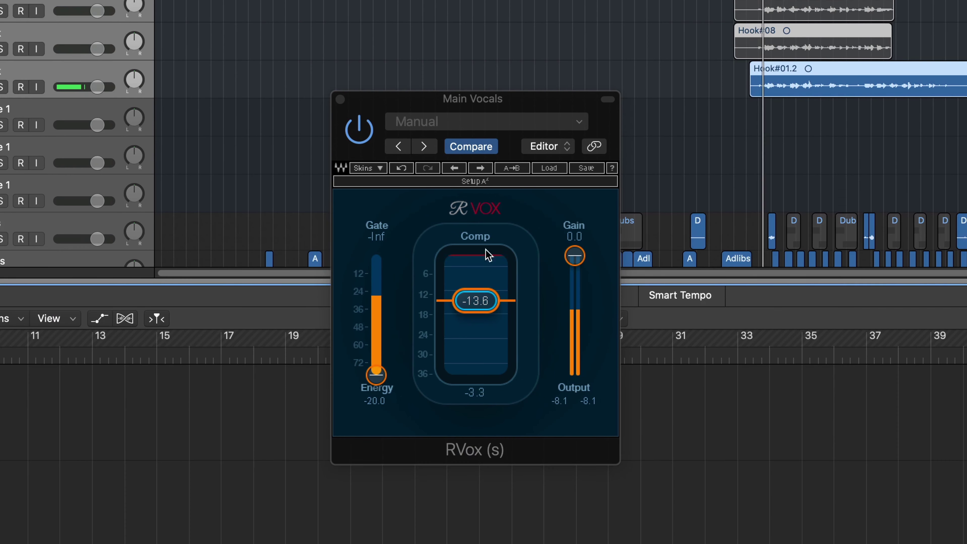
{"action": "left_click_drag", "start_coordinate": [506, 109], "coordinate": [433, 71]}
{"action": "scroll", "coordinate": [460, 306], "scroll_direction": "up", "scroll_amount": 6}
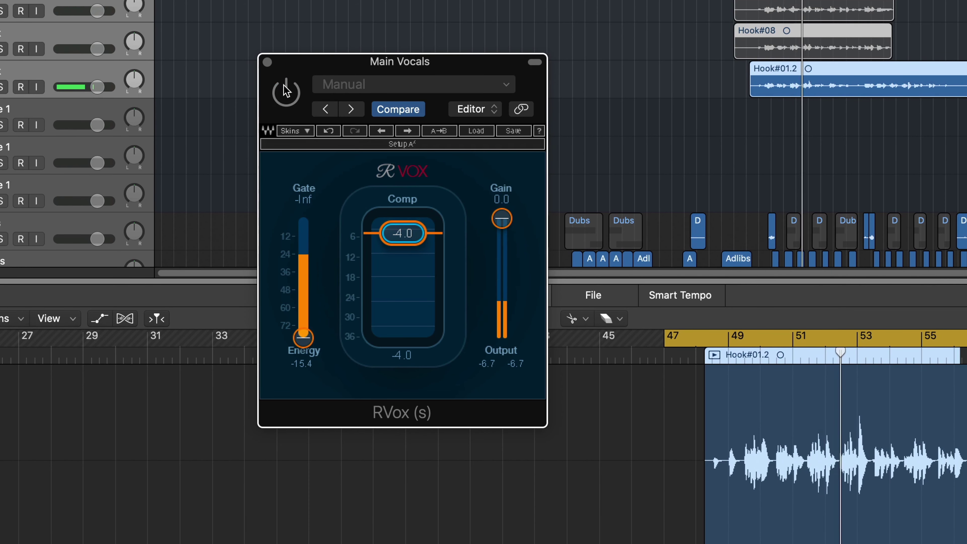
{"action": "left_click", "coordinate": [266, 63]}
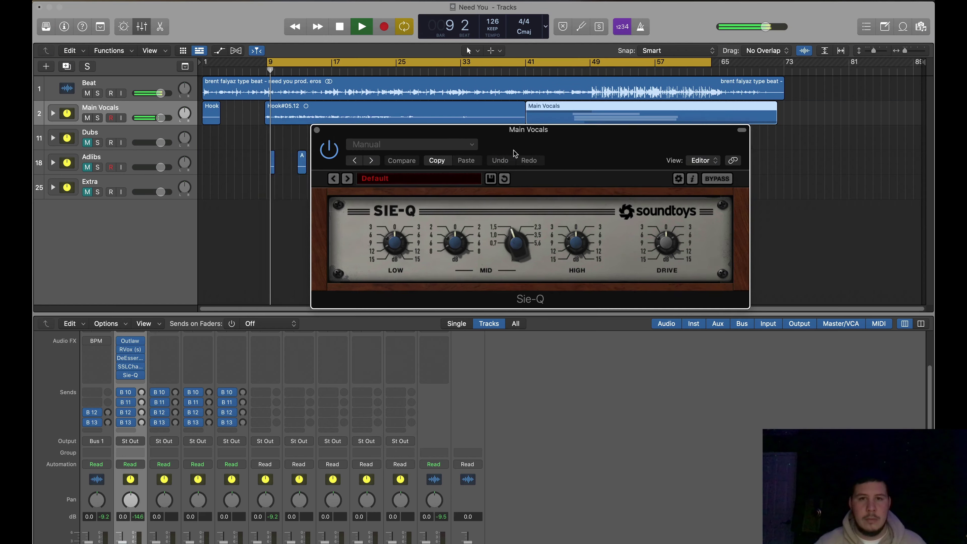
- Boost the highs and raise the drive in the Sie-Q on Main Vocals
{"action": "left_click_drag", "start_coordinate": [528, 129], "coordinate": [457, 130]}
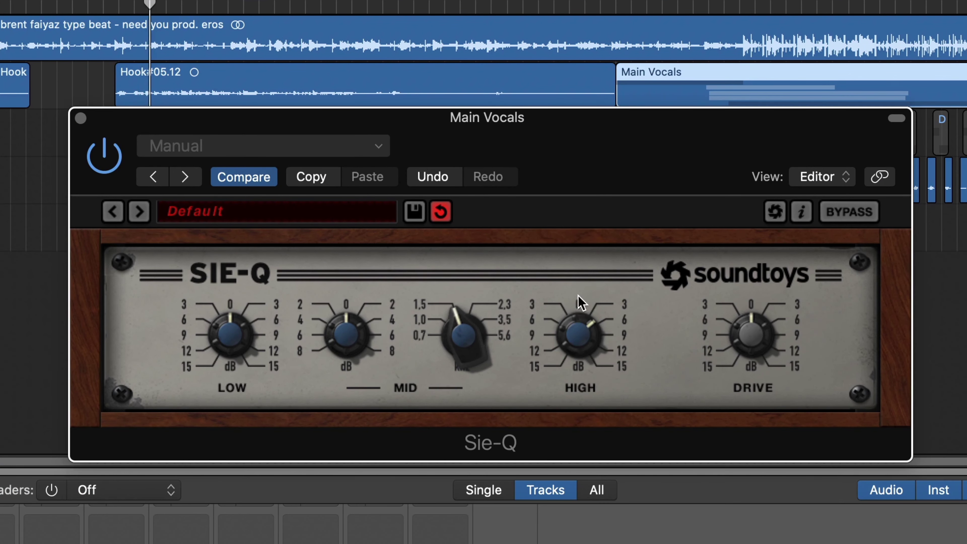
{"action": "left_click_drag", "start_coordinate": [737, 333], "coordinate": [742, 318]}
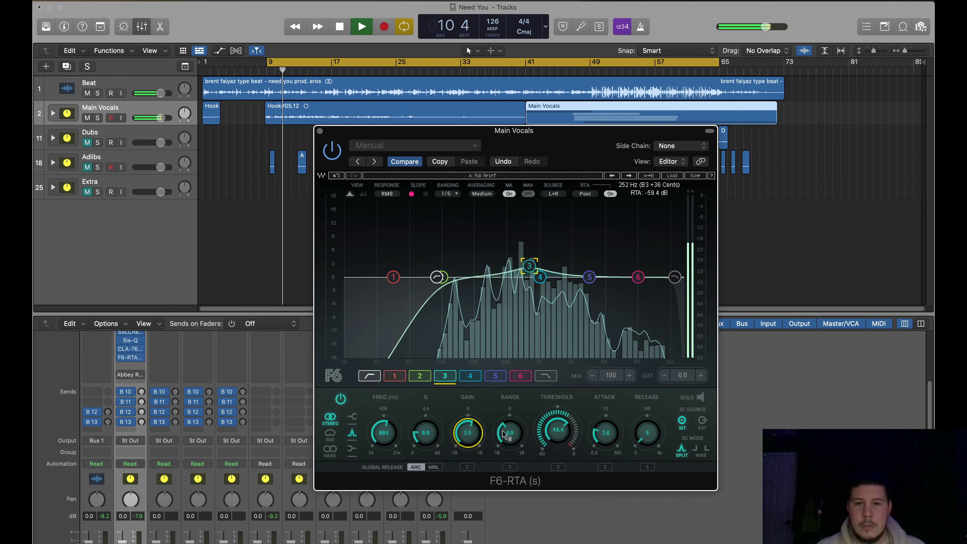
- Set the range of F6 band 3 to -8.0 and compare the vocal with the plug-in bypassed and active
{"action": "left_click_drag", "start_coordinate": [505, 434], "coordinate": [458, 451]}
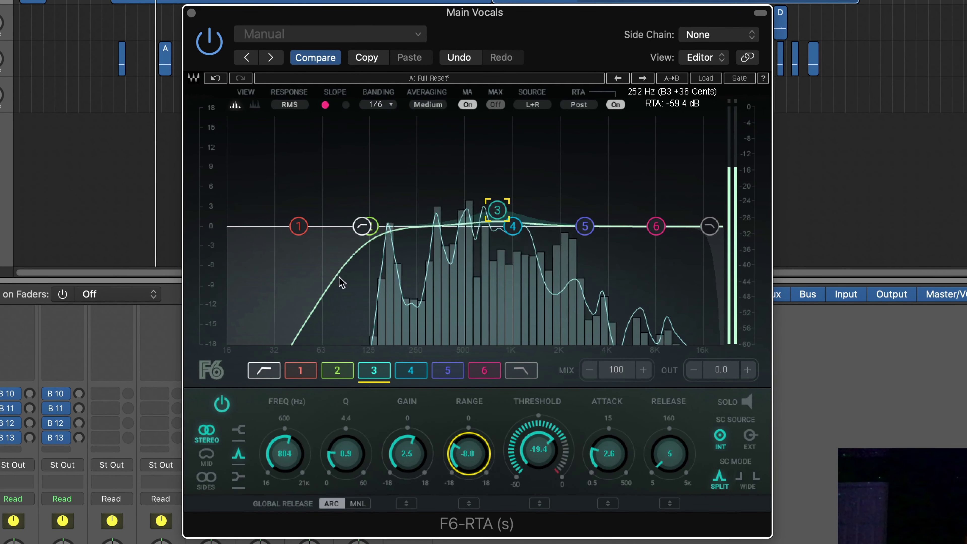
{"action": "left_click", "coordinate": [209, 41]}
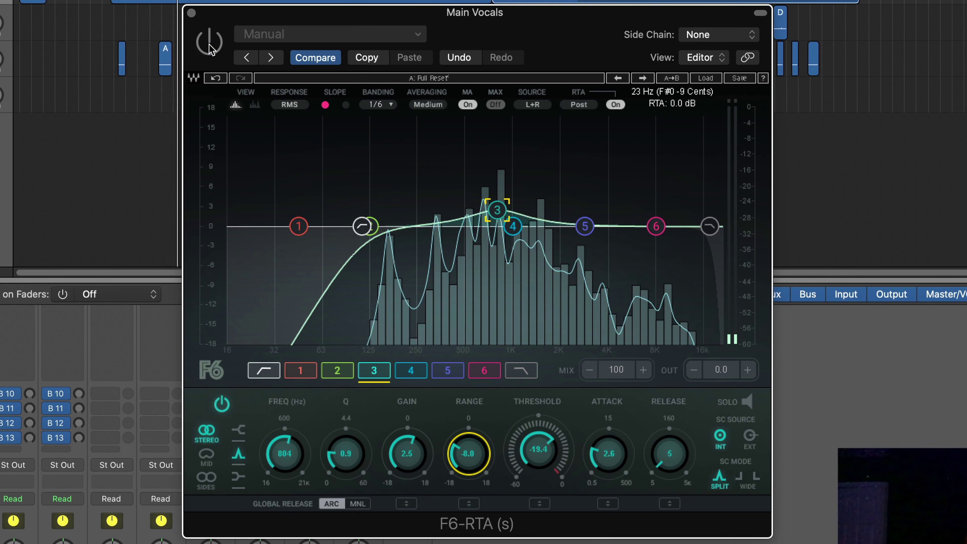
{"action": "left_click", "coordinate": [209, 42]}
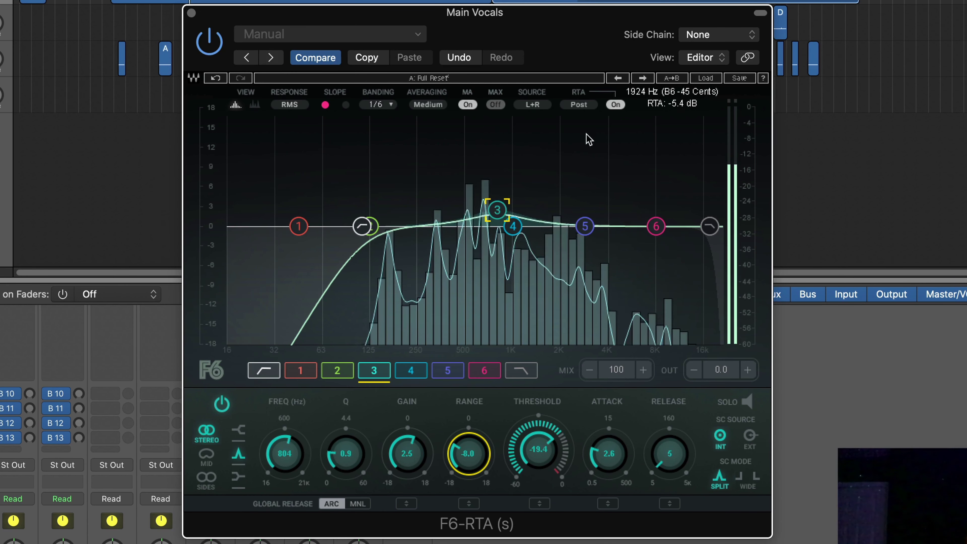
- Set F6 band 5 to 4252 Hz with Q 14.7, gain -3.7, range -2.3, threshold -26.9, attack 3.6 and release 19
{"action": "left_click_drag", "start_coordinate": [586, 232], "coordinate": [619, 128]}
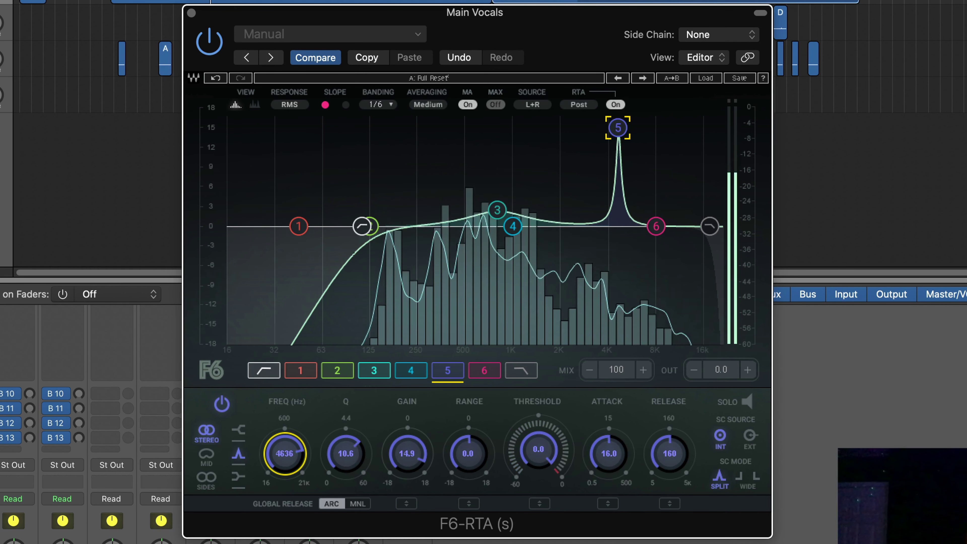
{"action": "left_click_drag", "start_coordinate": [366, 464], "coordinate": [344, 463]}
{"action": "left_click_drag", "start_coordinate": [284, 453], "coordinate": [285, 451]}
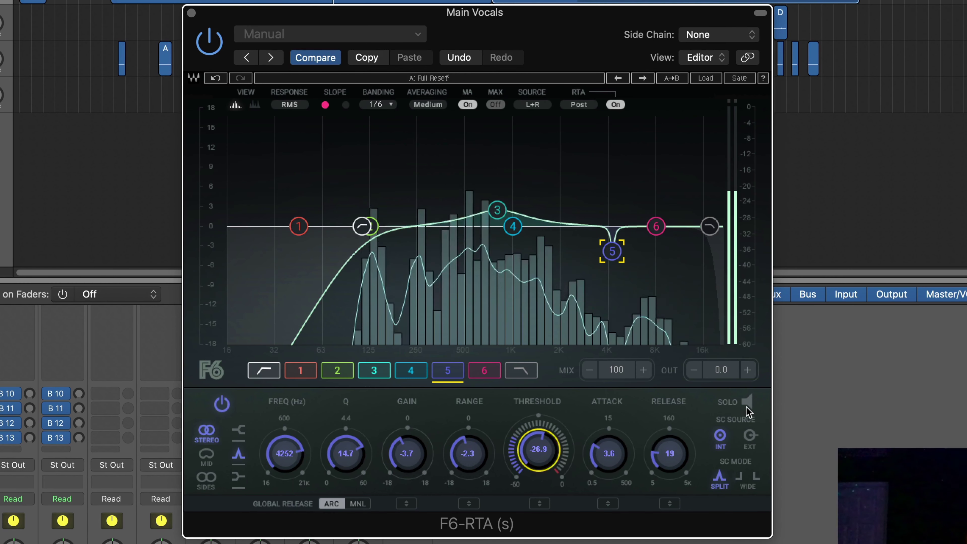
- Solo F6 band 5, set its Q to 12.3, and turn the solo off
{"action": "left_click", "coordinate": [745, 405]}
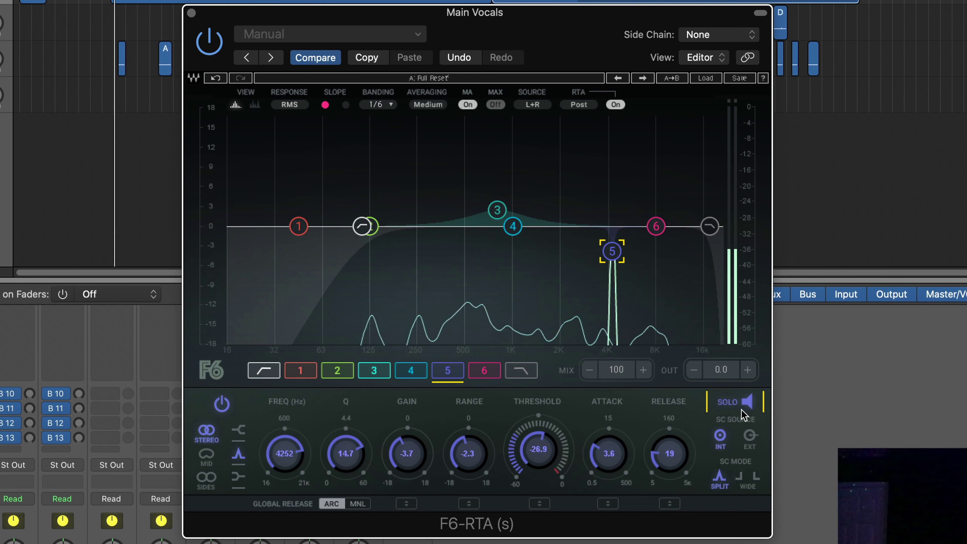
{"action": "left_click_drag", "start_coordinate": [344, 452], "coordinate": [344, 455]}
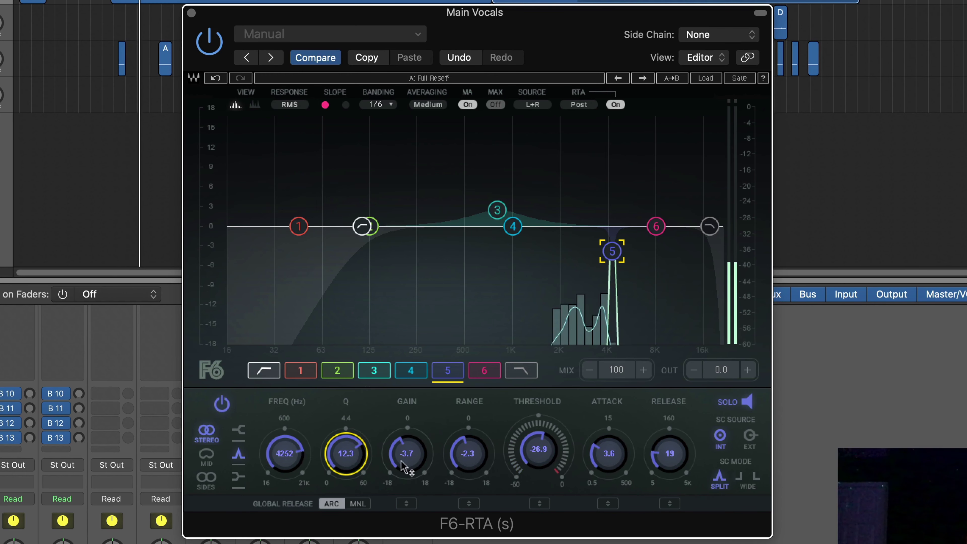
{"action": "left_click", "coordinate": [735, 401]}
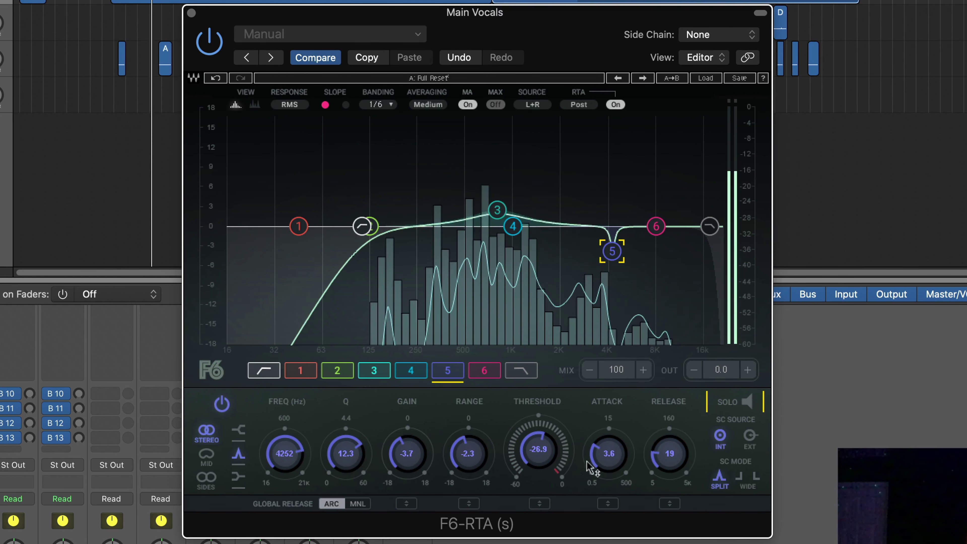
- Set F6 band 6 to 12161 Hz, Q 0.8, gain 2.0, range 1.9, attack 2.4 and release 13, auditioning in solo and fine-tuning the threshold
{"action": "left_click_drag", "start_coordinate": [655, 225], "coordinate": [684, 199]}
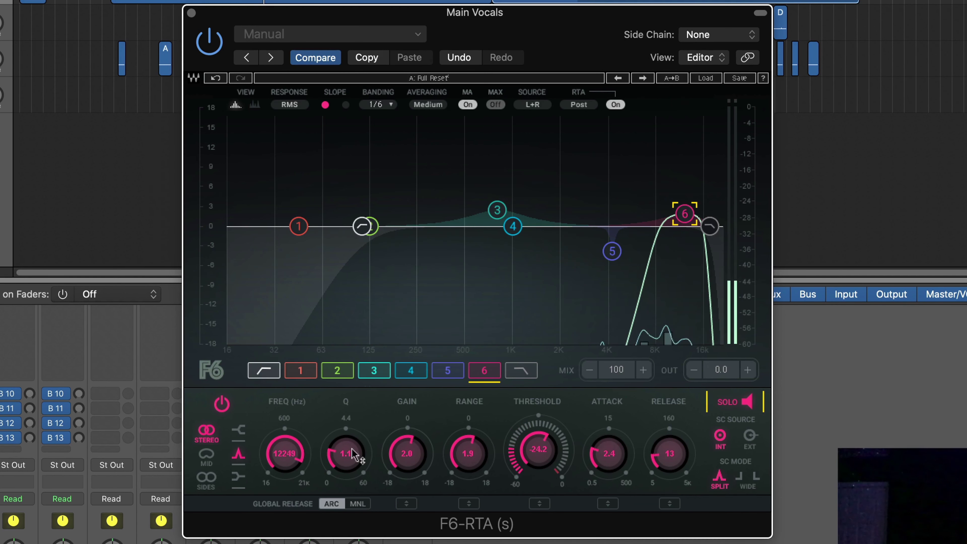
{"action": "left_click_drag", "start_coordinate": [352, 453], "coordinate": [352, 460]}
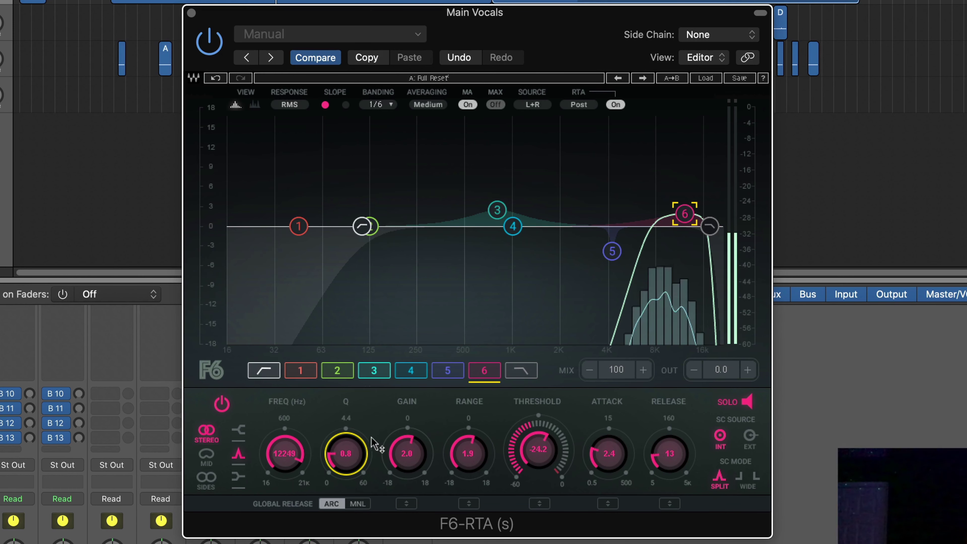
{"action": "left_click_drag", "start_coordinate": [285, 453], "coordinate": [284, 456]}
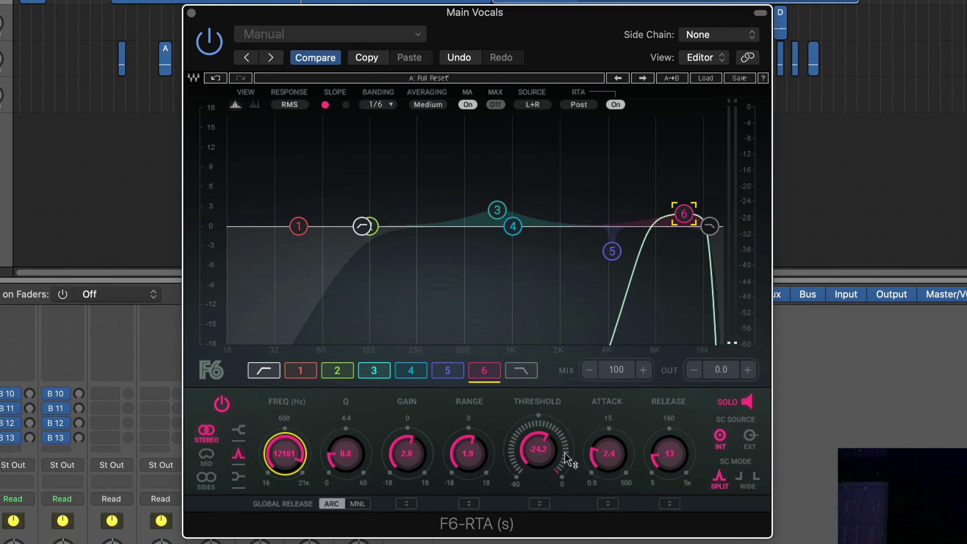
{"action": "left_click", "coordinate": [747, 401]}
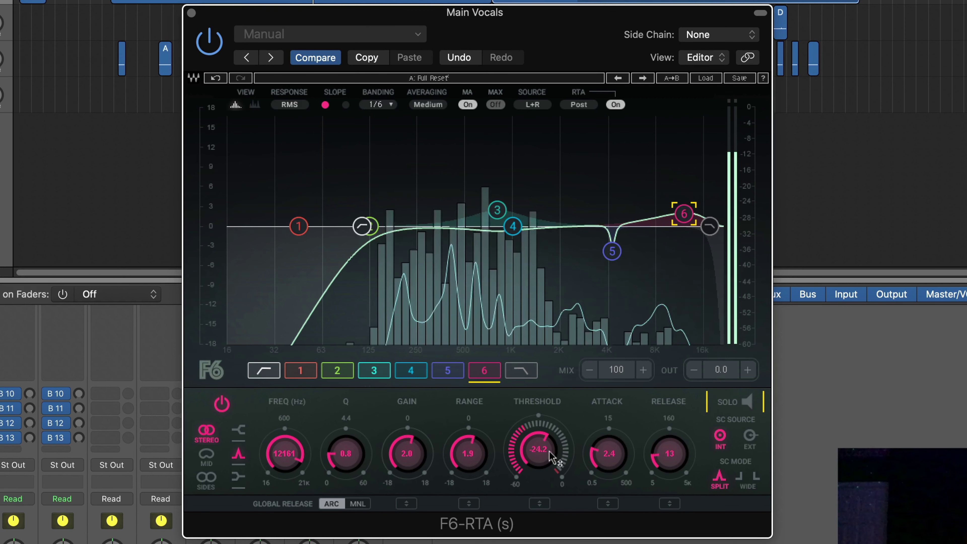
{"action": "left_click_drag", "start_coordinate": [540, 448], "coordinate": [540, 444]}
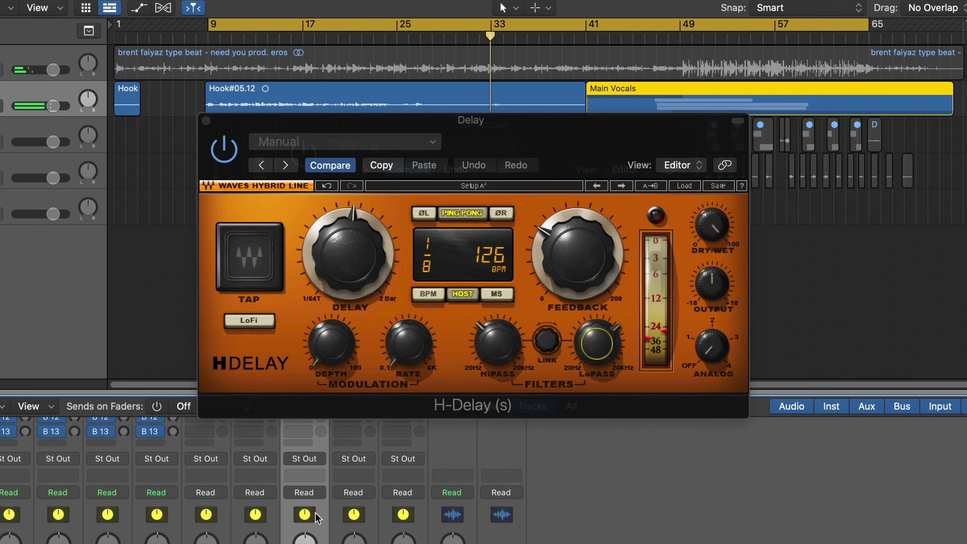
- Raise the low-pass filter cutoff of the H-Delay on the Delay channel
{"action": "left_click_drag", "start_coordinate": [610, 353], "coordinate": [610, 348]}
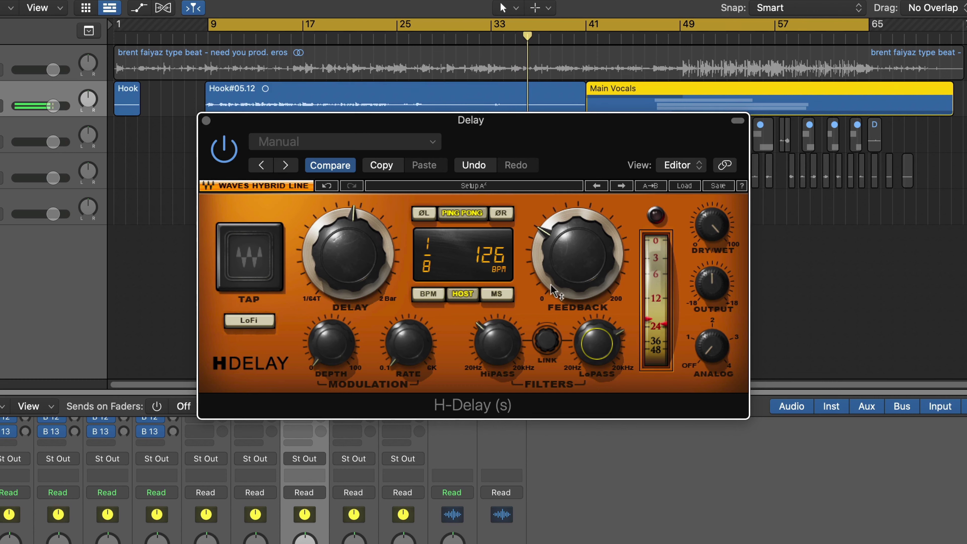
{"action": "left_click", "coordinate": [369, 270]}
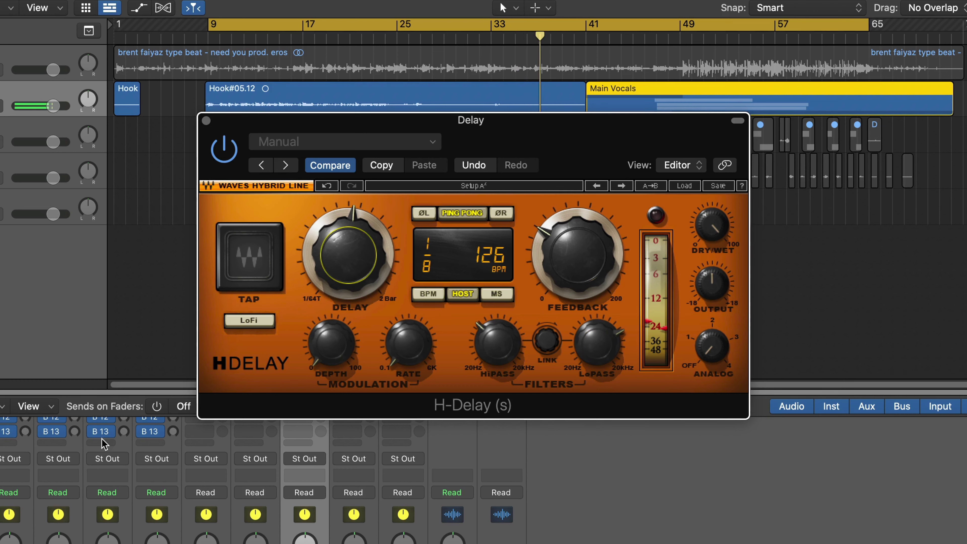
- Slightly lower the Bus 11 delay send level on the Main Vocals channel
{"action": "scroll", "coordinate": [104, 444], "scroll_direction": "up", "scroll_amount": 5}
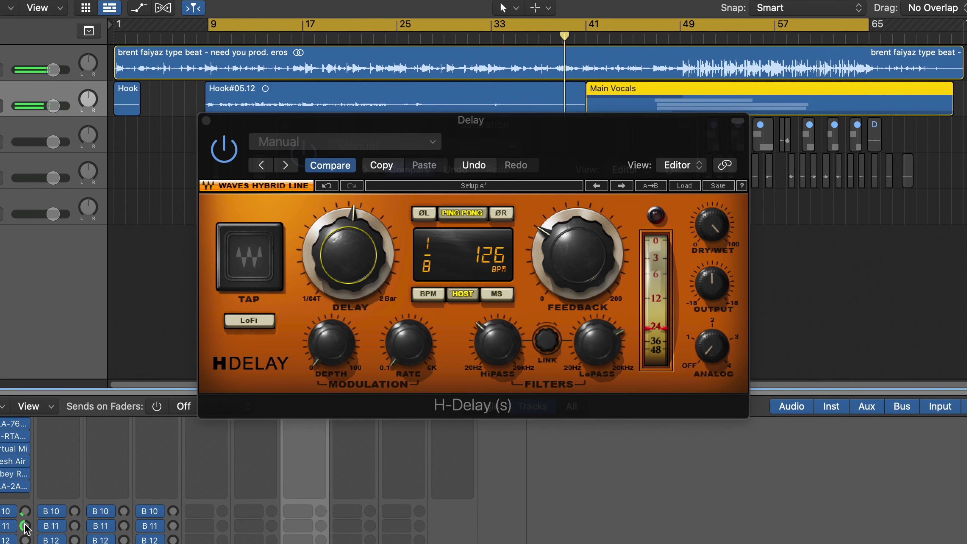
{"action": "left_click_drag", "start_coordinate": [25, 528], "coordinate": [25, 533]}
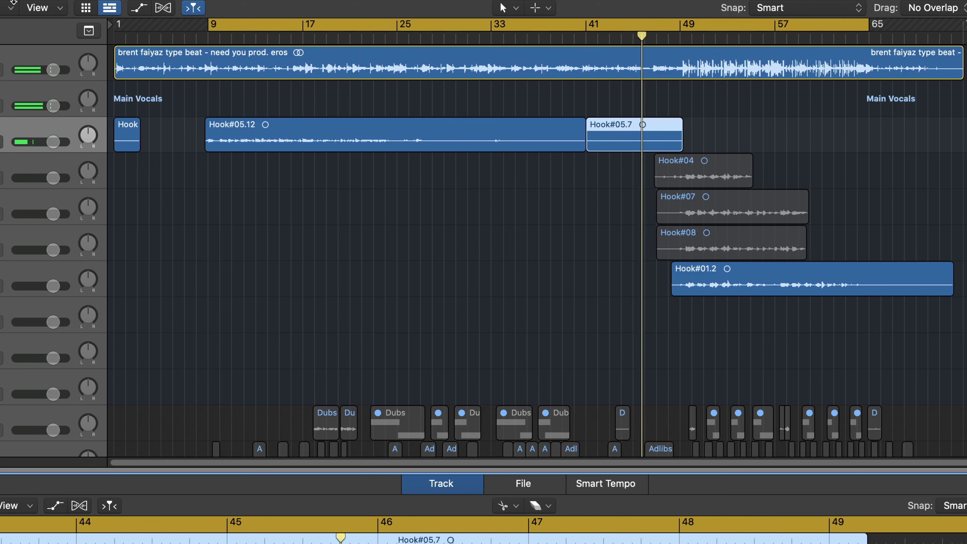
- Inspect the decay, mix and low cut settings of the Little Plate reverb on the Bus 12 channel
{"action": "key", "text": "x"}
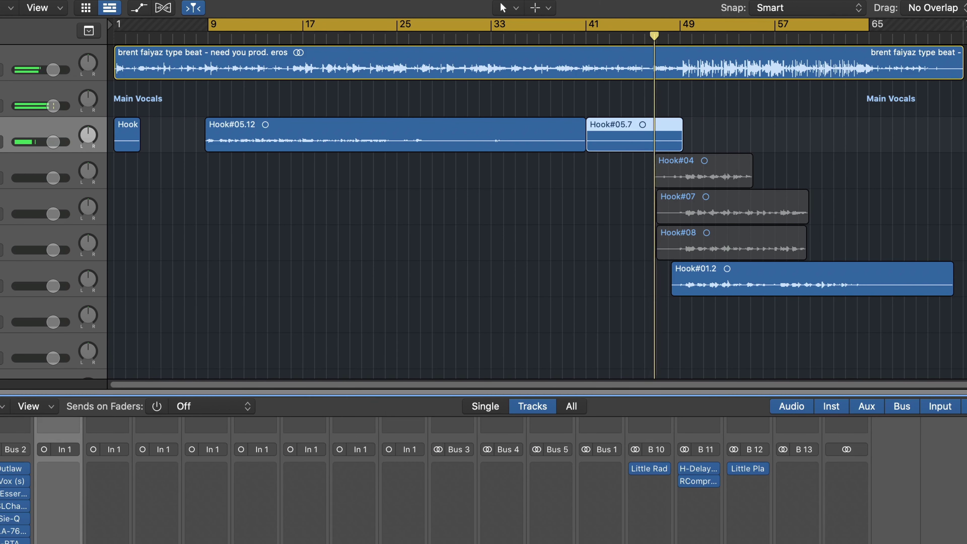
{"action": "left_click", "coordinate": [752, 471]}
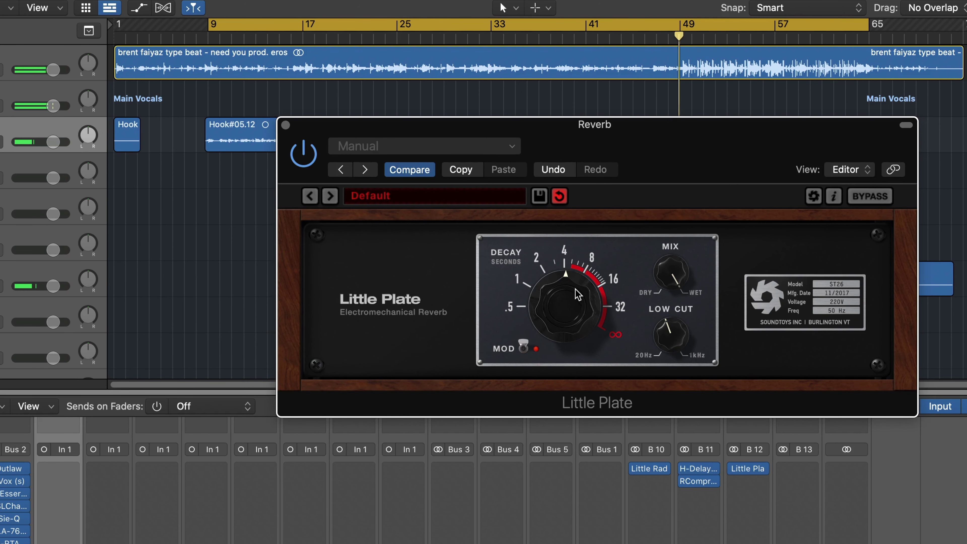
{"action": "left_click", "coordinate": [285, 125]}
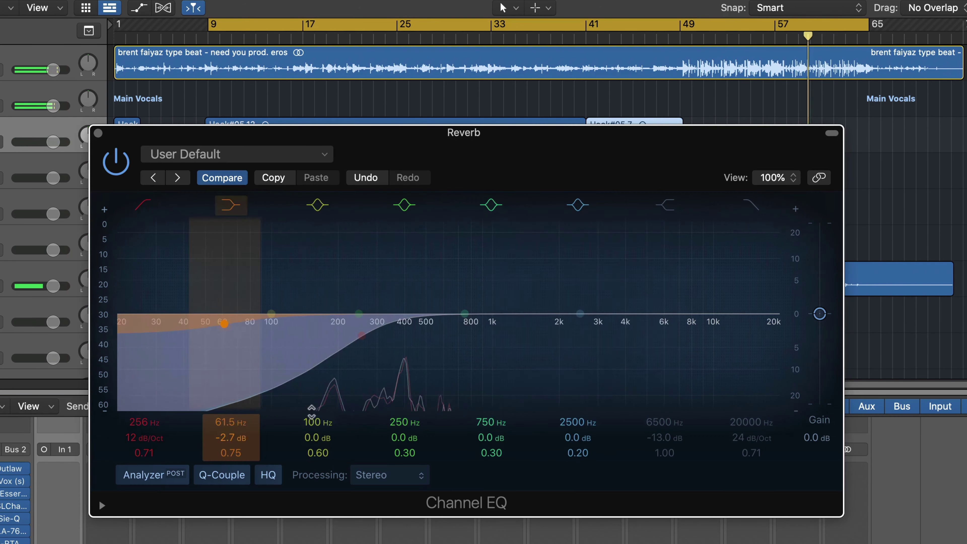
- Shape the Reverb channel's Channel EQ: boost 1440 Hz by 2.9 dB, enable and adjust the high shelf, and lower the 250 Hz band
{"action": "left_click_drag", "start_coordinate": [514, 354], "coordinate": [575, 332]}
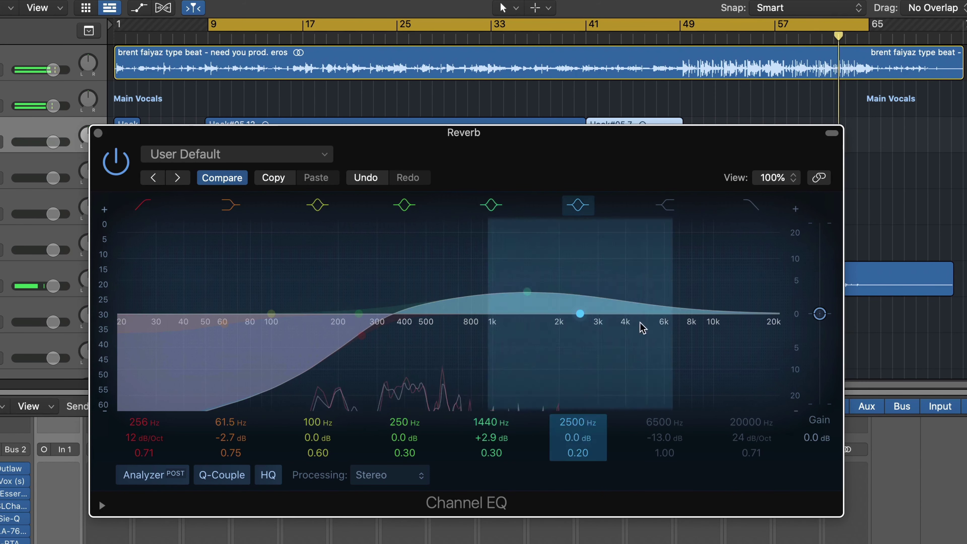
{"action": "left_click", "coordinate": [664, 205]}
{"action": "left_click_drag", "start_coordinate": [686, 338], "coordinate": [694, 332]}
{"action": "left_click_drag", "start_coordinate": [359, 313], "coordinate": [362, 350]}
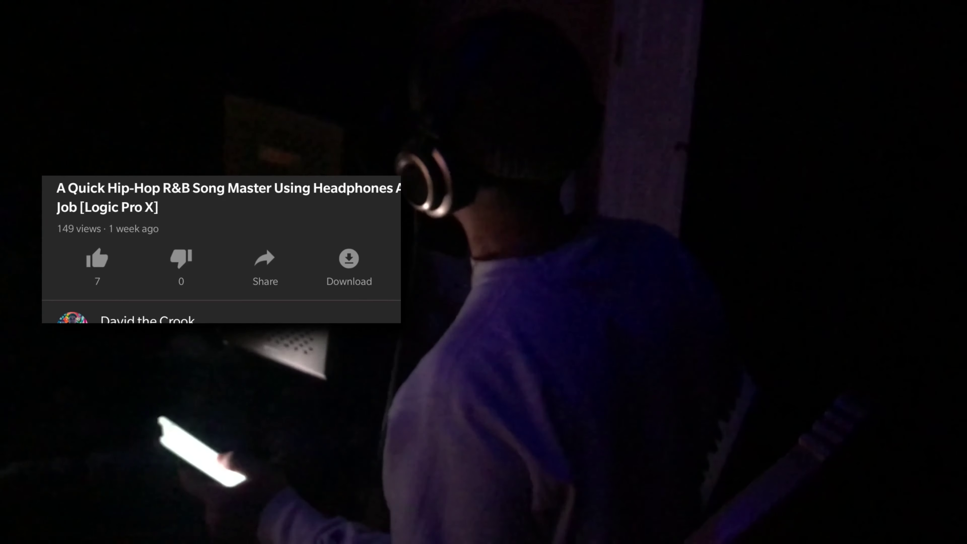